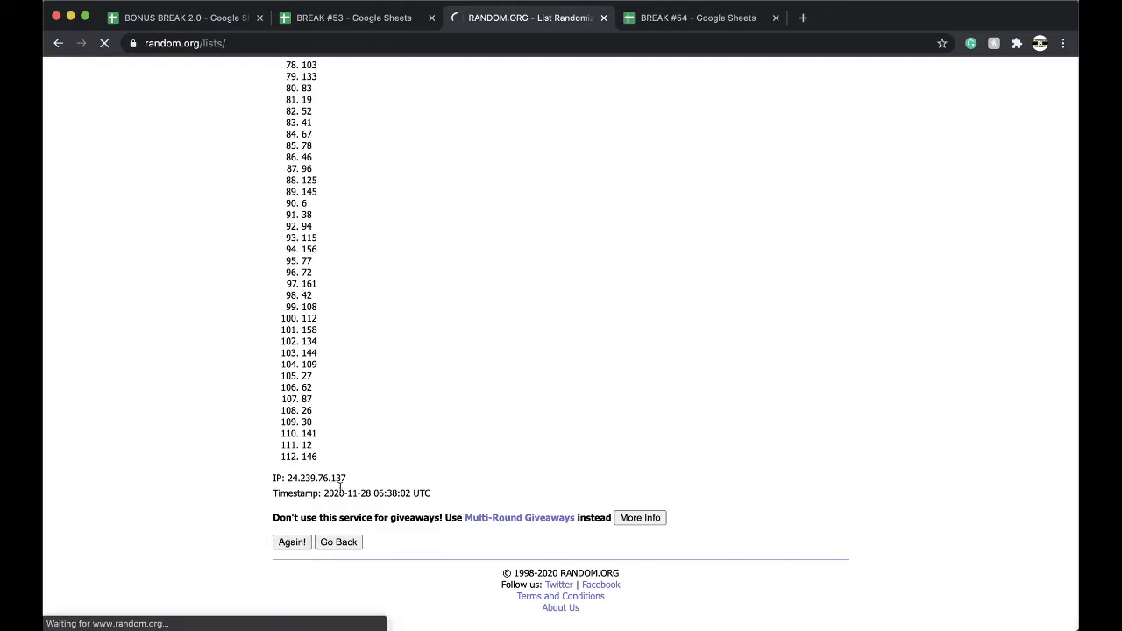
Re-randomize the number list in the List Randomizer several more times.
click(294, 538)
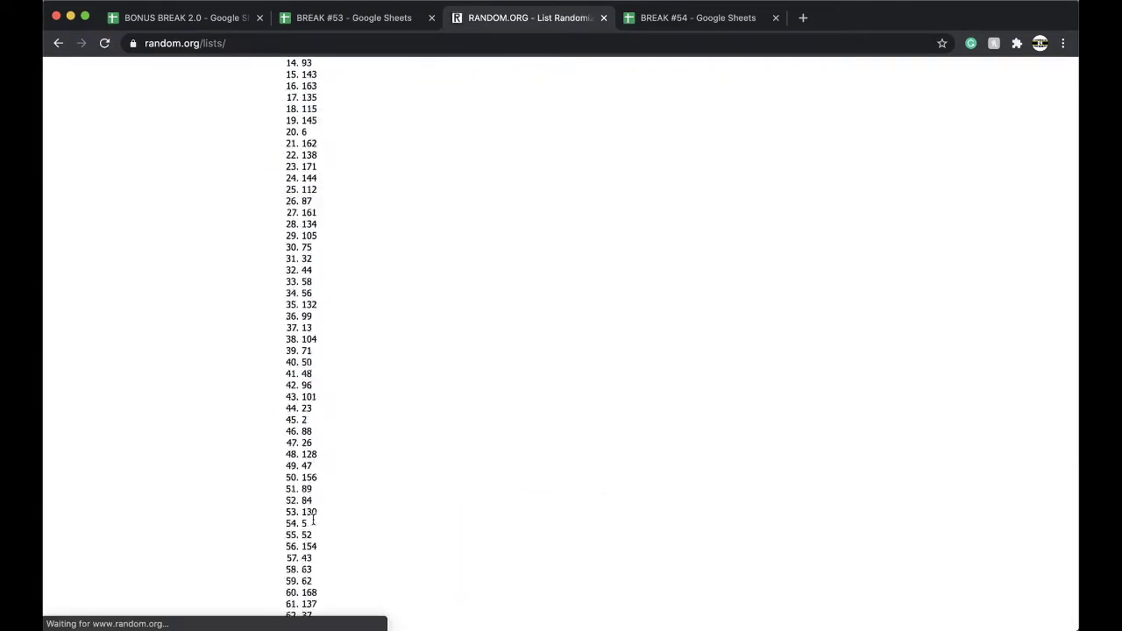
click(285, 540)
scroll(296, 539, down, 15)
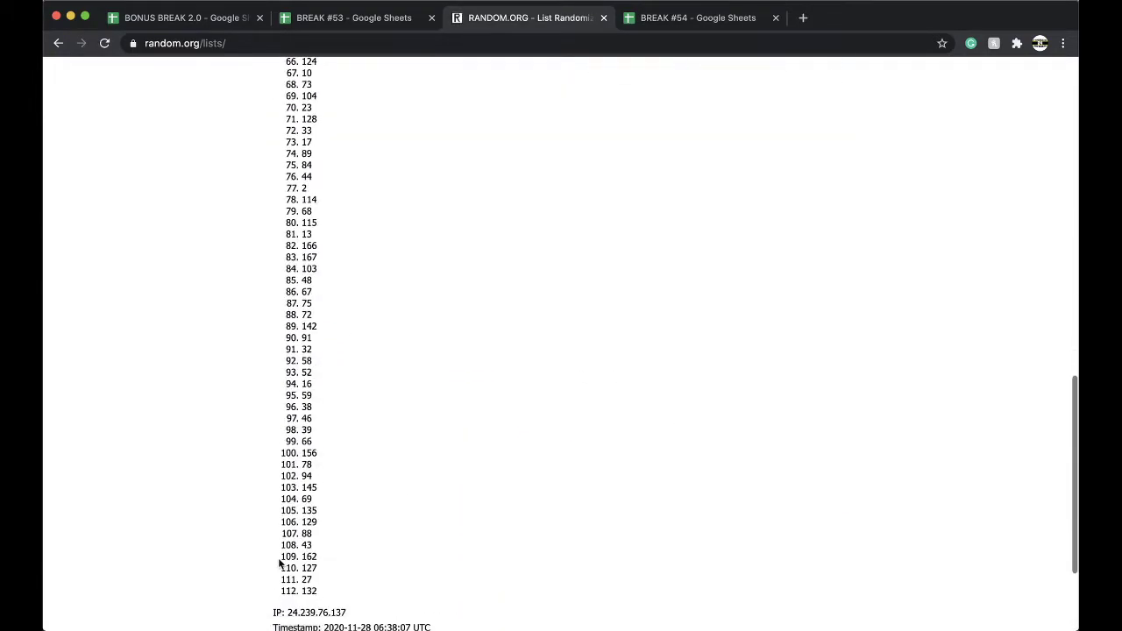
scroll(278, 559, up, 1)
click(282, 542)
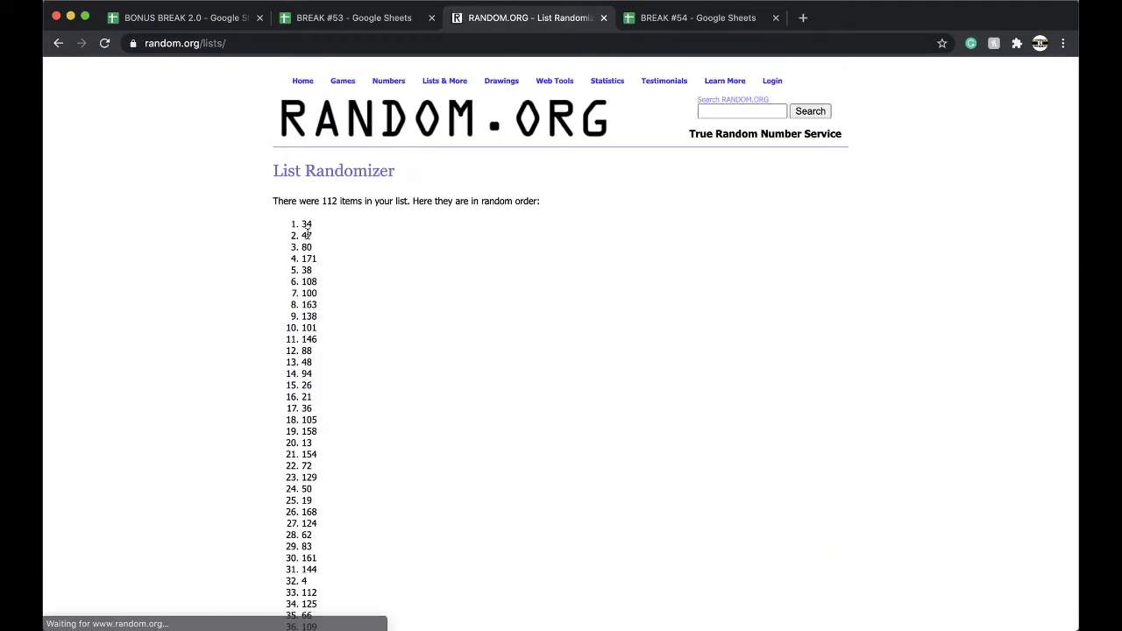
Switch to the BREAK #54 spreadsheet and highlight the drawn number 34 in column E in yellow.
click(663, 15)
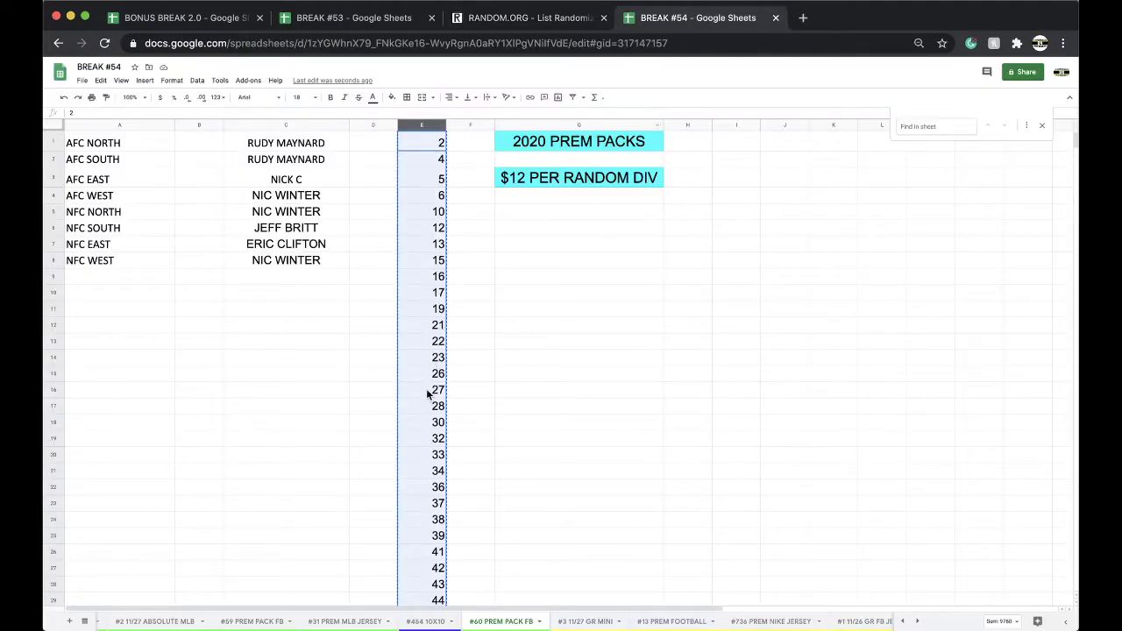
scroll(428, 404, down, 1)
click(425, 447)
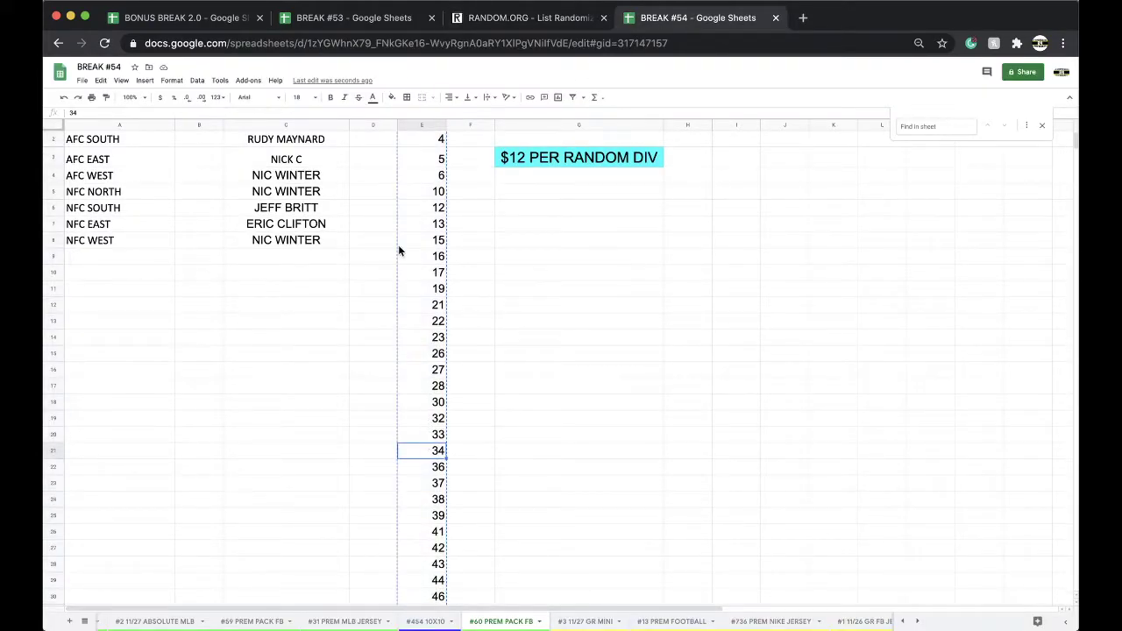
click(390, 102)
click(428, 149)
Copy the entire number column E of the #60 PREM PACK FB sheet.
click(414, 123)
key(ctrl+c)
scroll(417, 183, up, 1)
Duplicate the #60 PREM PACK FB sheet and rename the copy #61 PREM PACK FB.
scroll(624, 624, right, 1)
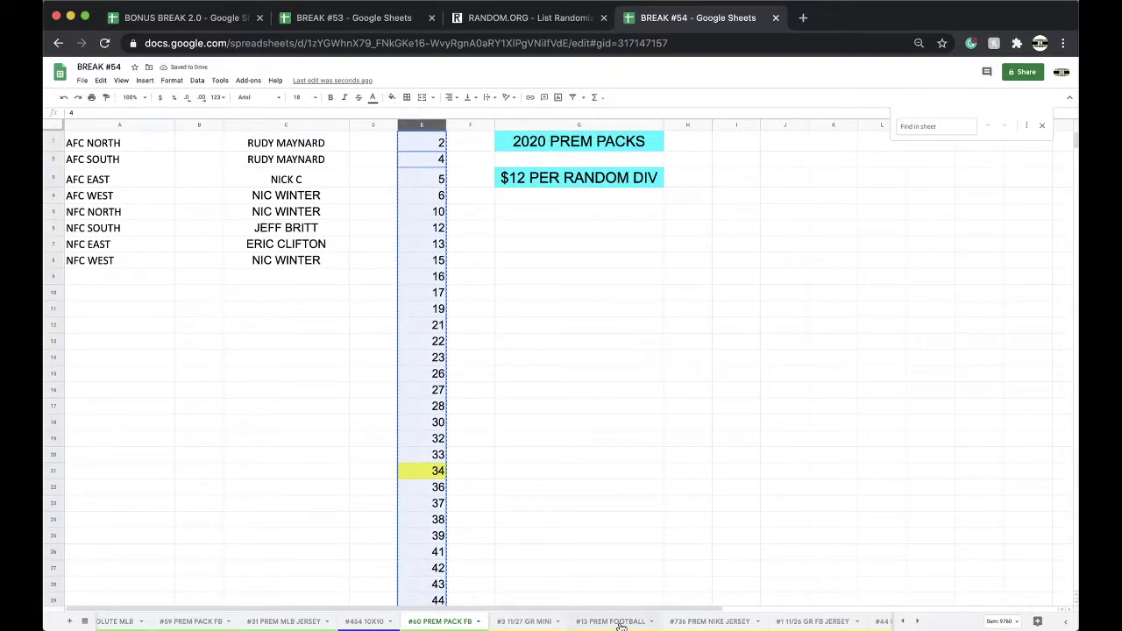
click(478, 623)
click(424, 471)
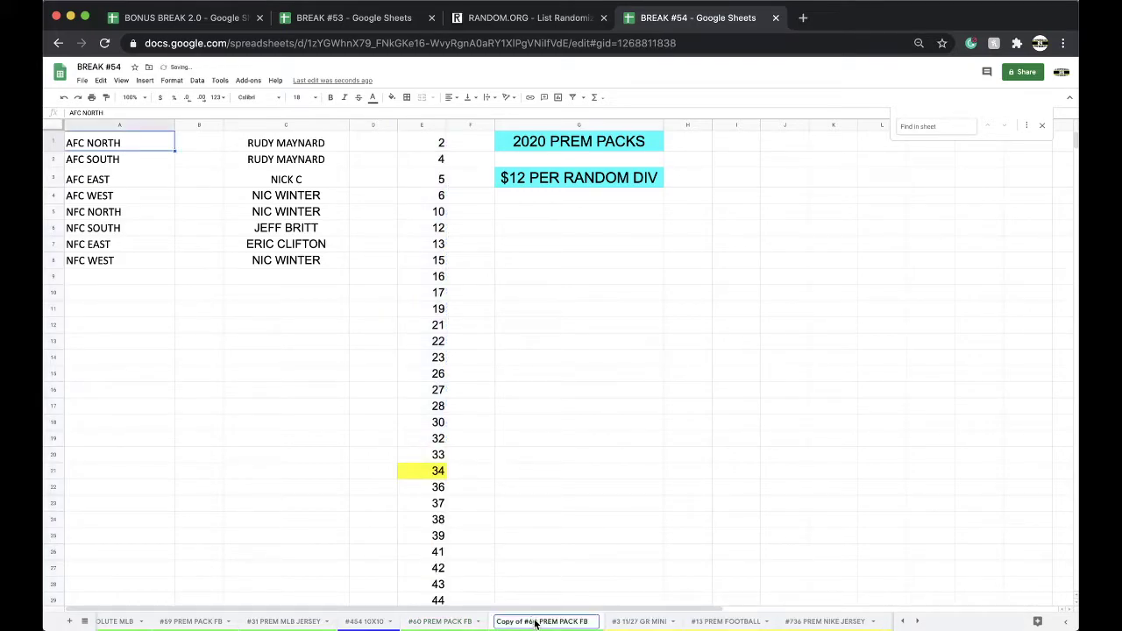
drag(543, 622, 496, 622)
text(#65)
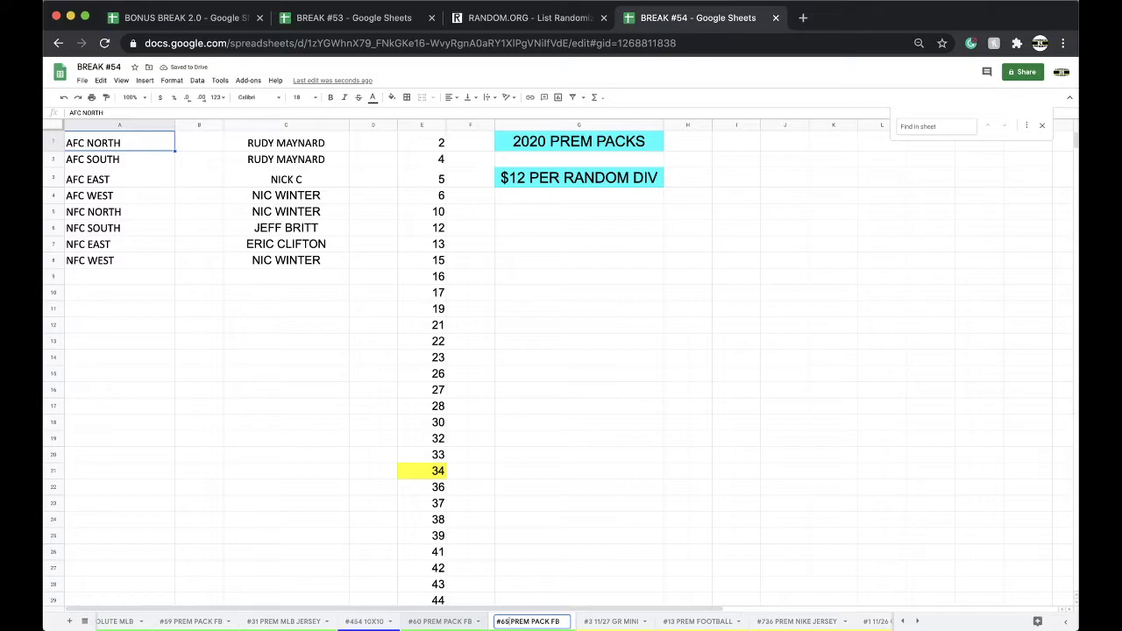
key(Return)
click(470, 551)
Reset the tab colour of the #61 PREM PACK FB sheet.
right_click(522, 620)
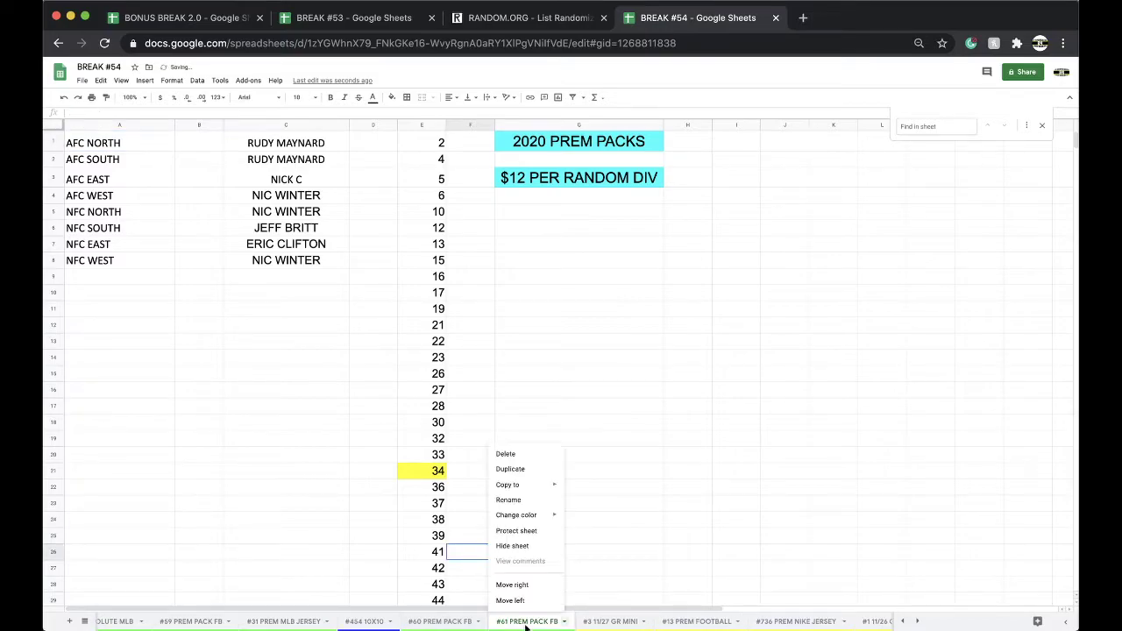
mouse_move(534, 511)
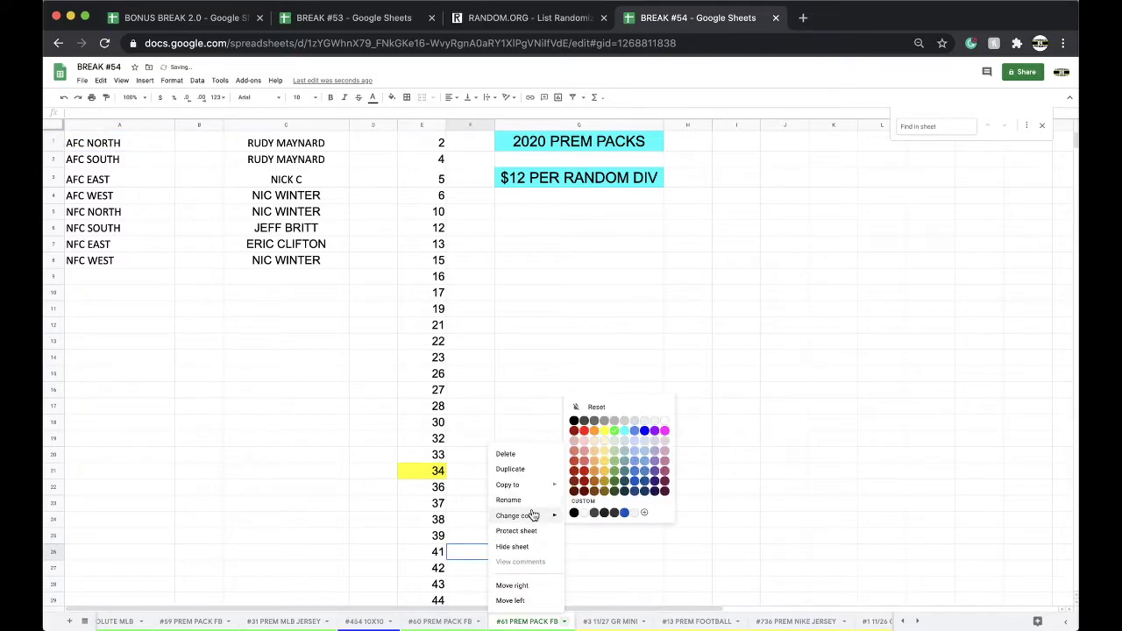
click(577, 405)
Clear the participant names in column C and delete the numbers from 36 through 171 in column E.
click(282, 125)
key(Delete)
scroll(390, 369, down, 3)
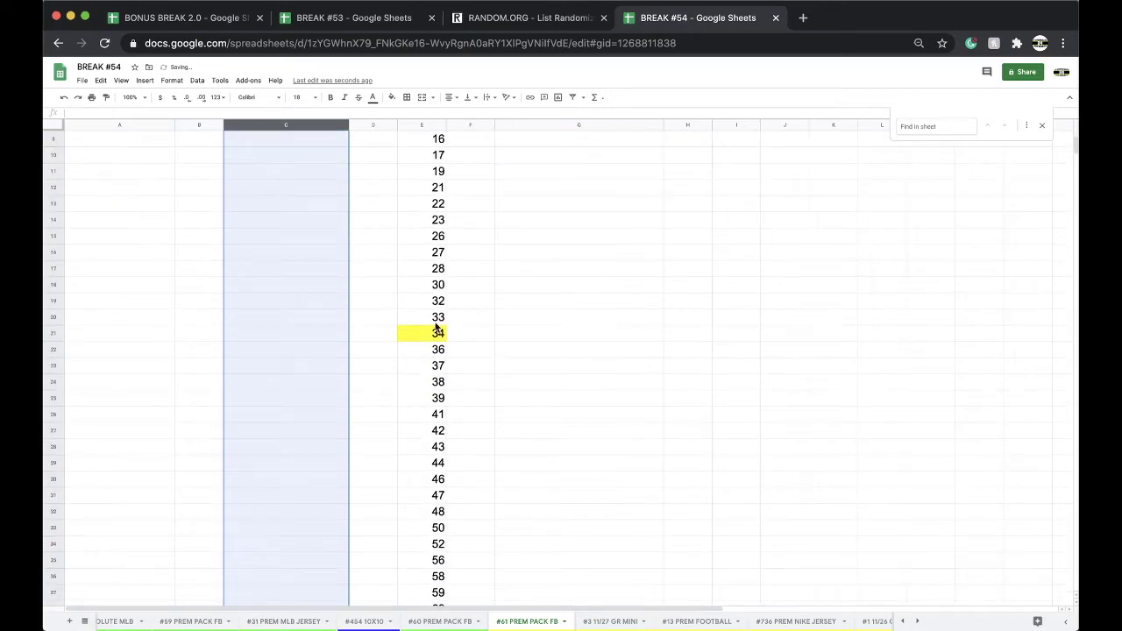
scroll(429, 332, up, 3)
drag(420, 480, 435, 511)
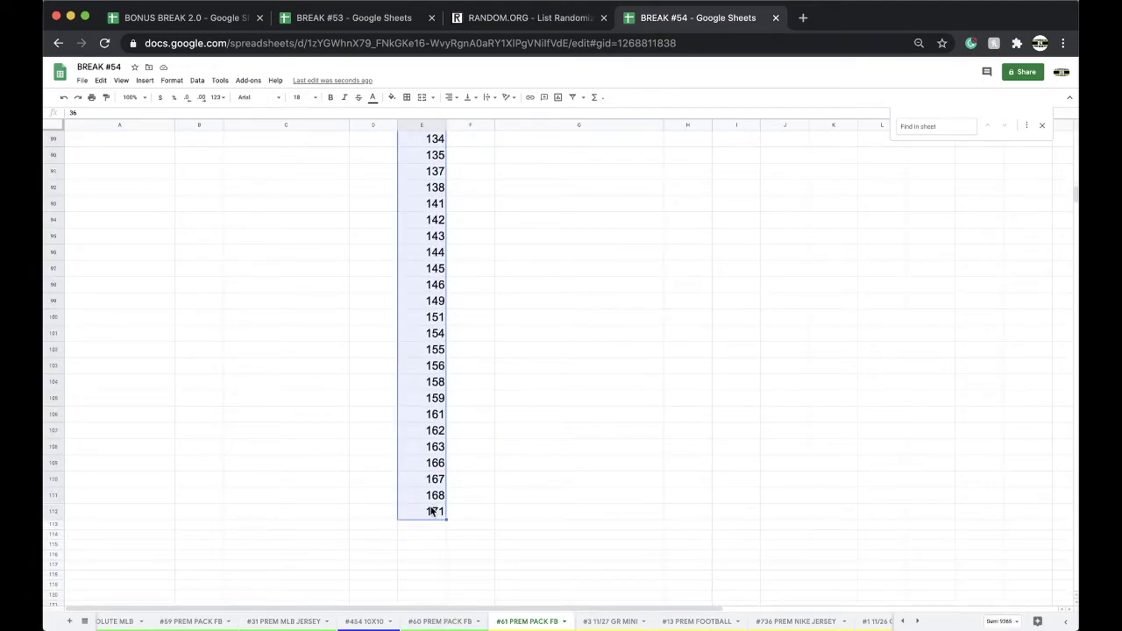
key(Delete)
scroll(430, 404, up, 10)
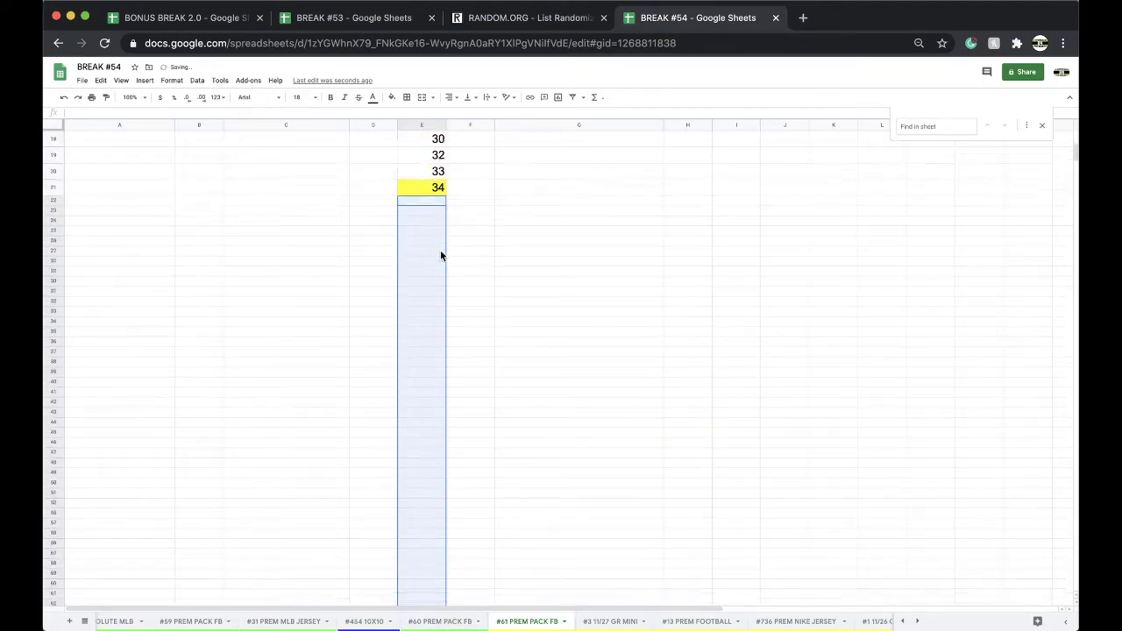
Paste the copied data into column E and move the #61 PREM PACK FB sheet behind #736 PREM NIKE JERSEY.
click(421, 237)
key(ctrl+v)
drag(513, 625, 789, 625)
Return to the #60 PREM PACK FB sheet and copy the participant names in column C.
click(440, 621)
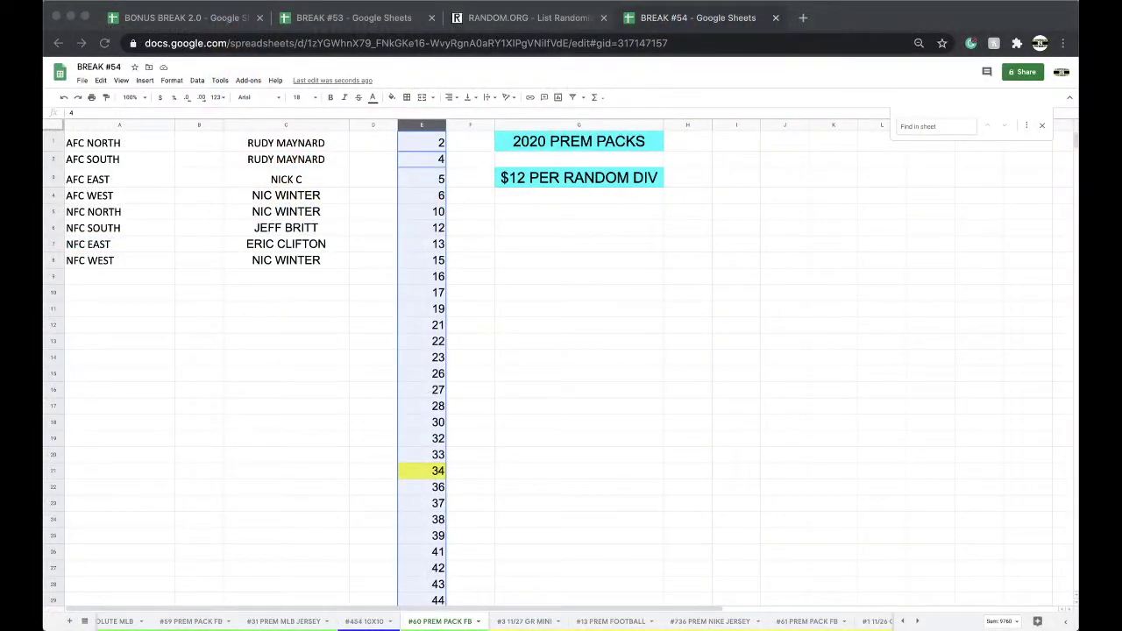
click(334, 227)
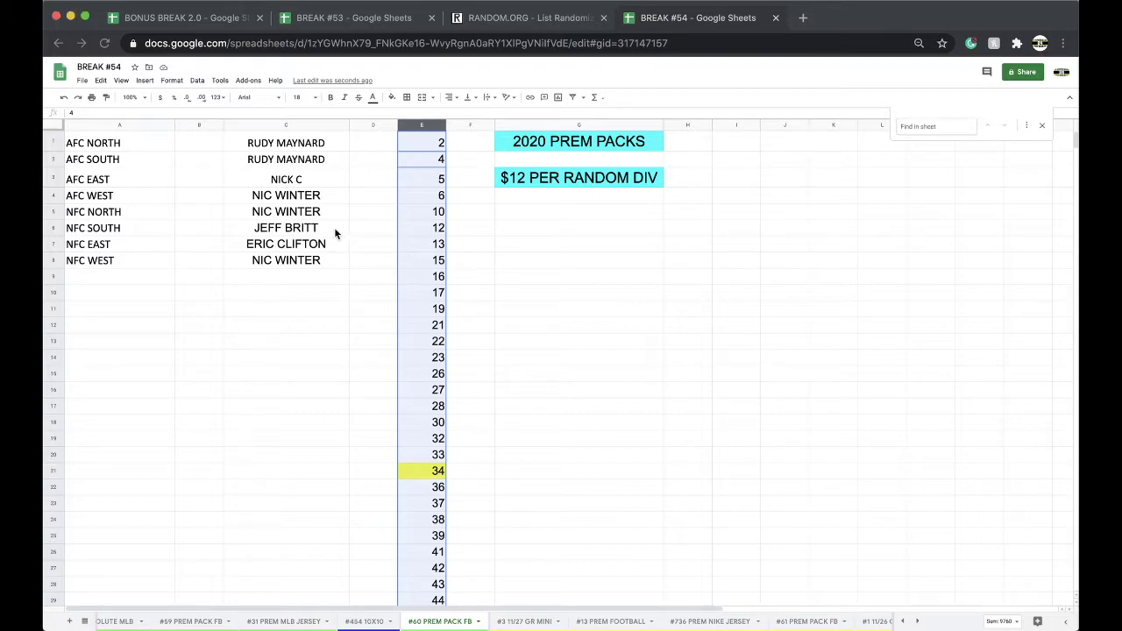
click(277, 261)
click(277, 124)
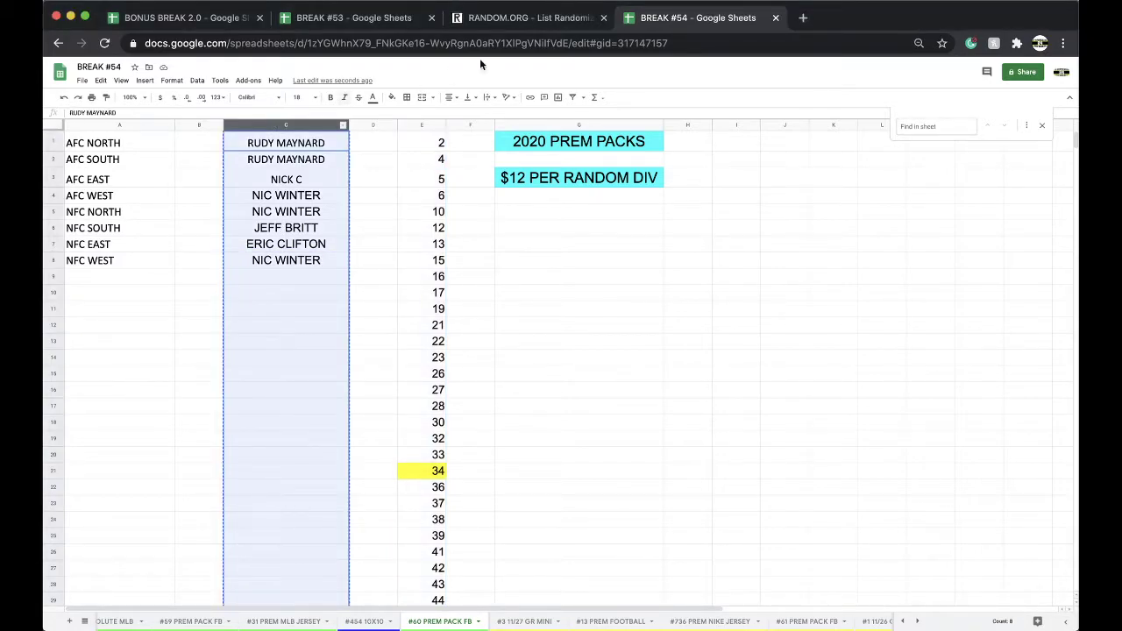
Enter the copied participant names into a fresh RANDOM.ORG List Randomizer form and randomize them five times.
click(503, 17)
click(468, 44)
key(Return)
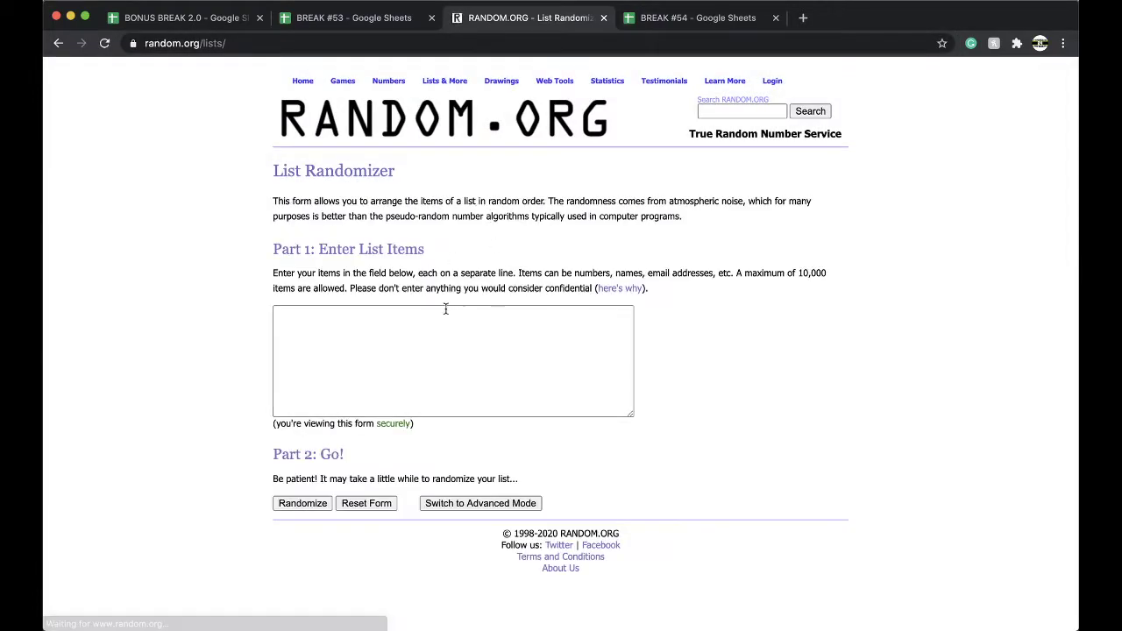
click(307, 511)
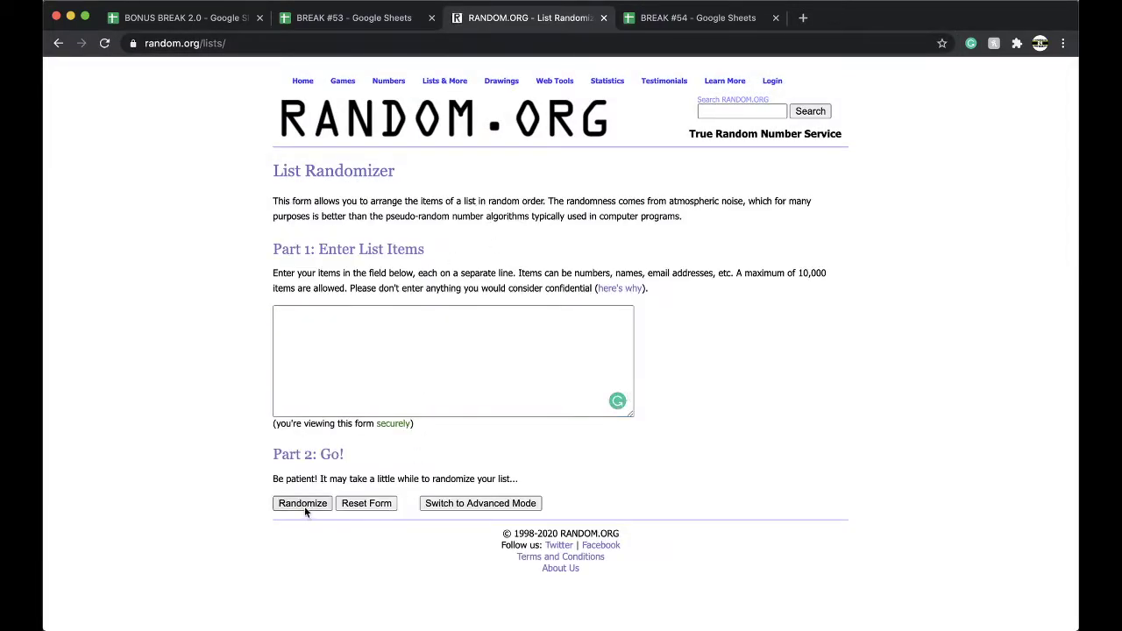
click(292, 393)
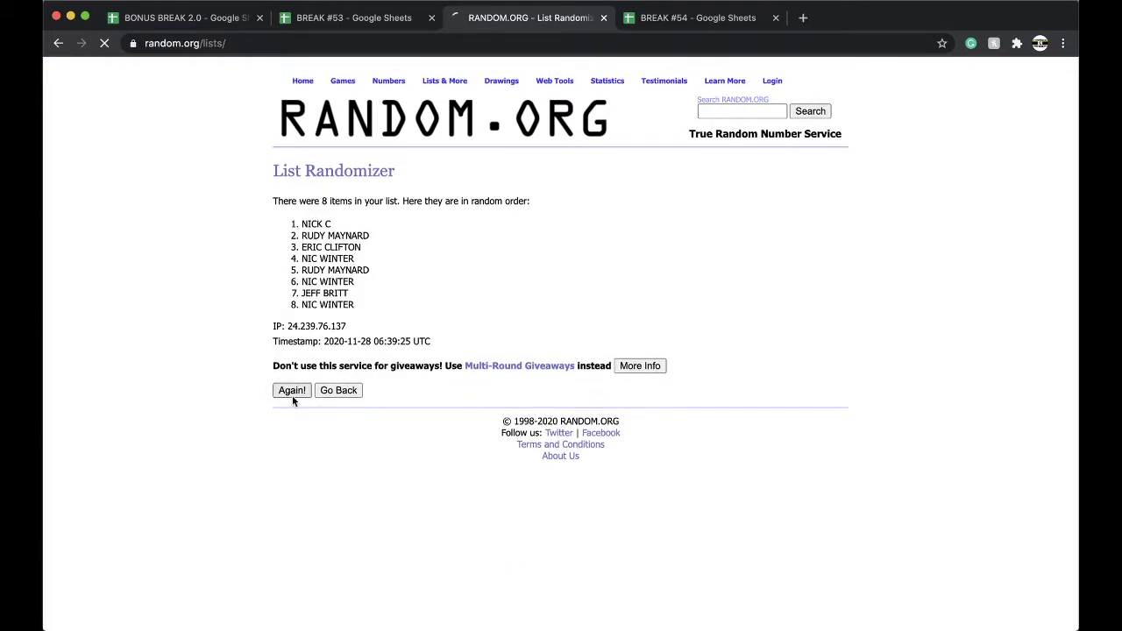
click(290, 415)
click(285, 416)
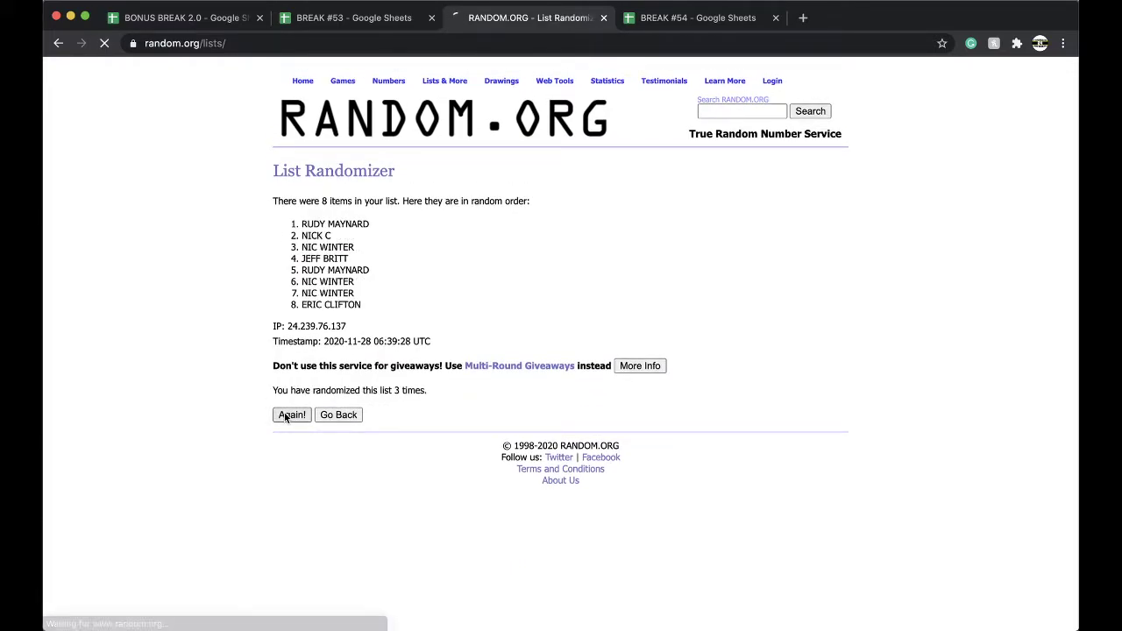
click(287, 416)
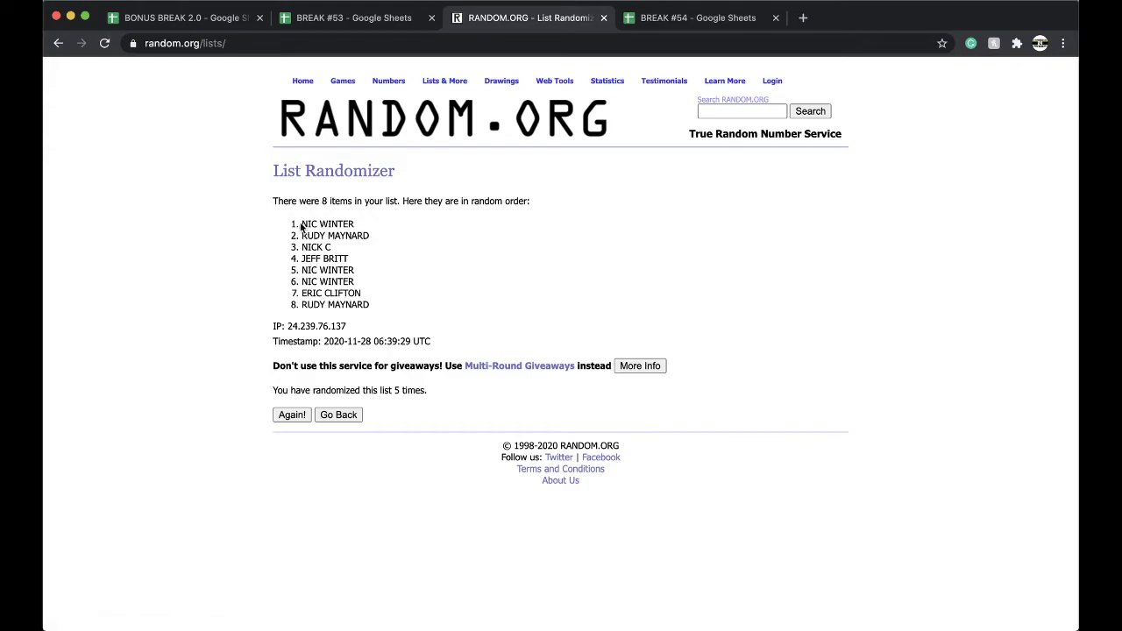
Copy the randomized names and paste them into BREAK #54 from cell B1, beside the divisions.
drag(301, 226, 380, 303)
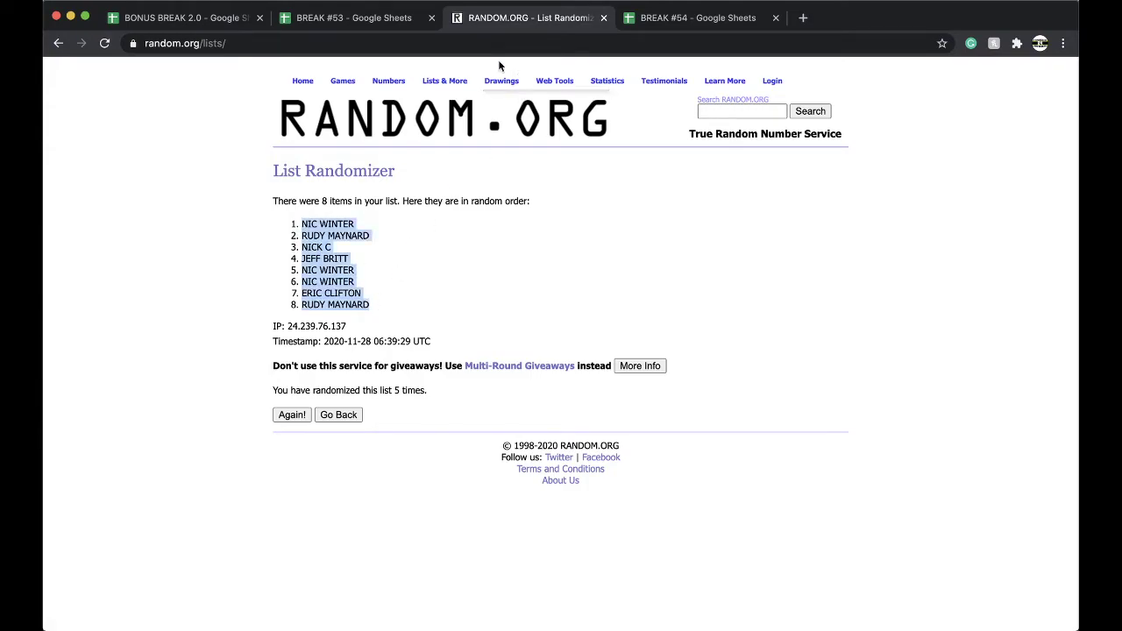
click(408, 19)
click(659, 20)
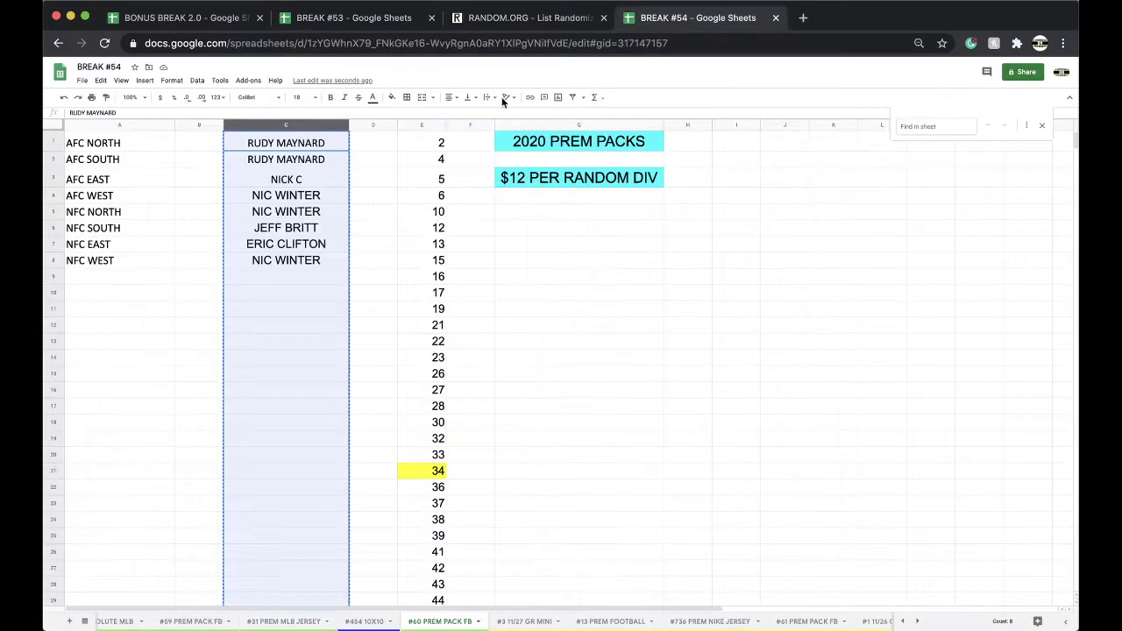
click(195, 142)
key(super+v)
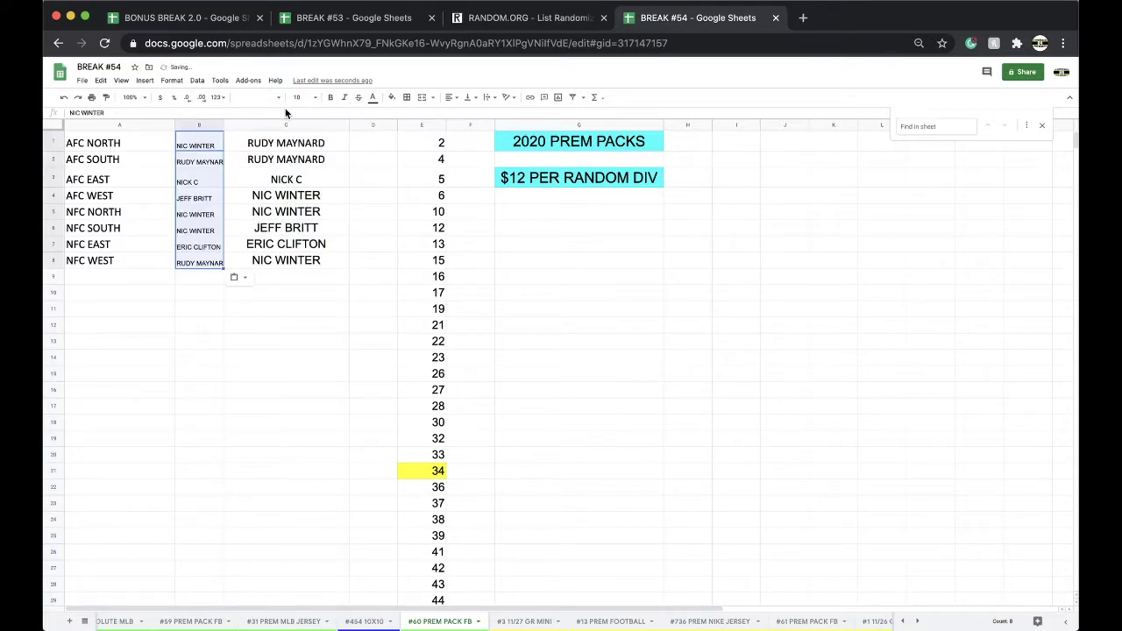
Set the pasted names to font size 18 and fit column B's width to them.
click(298, 97)
click(300, 239)
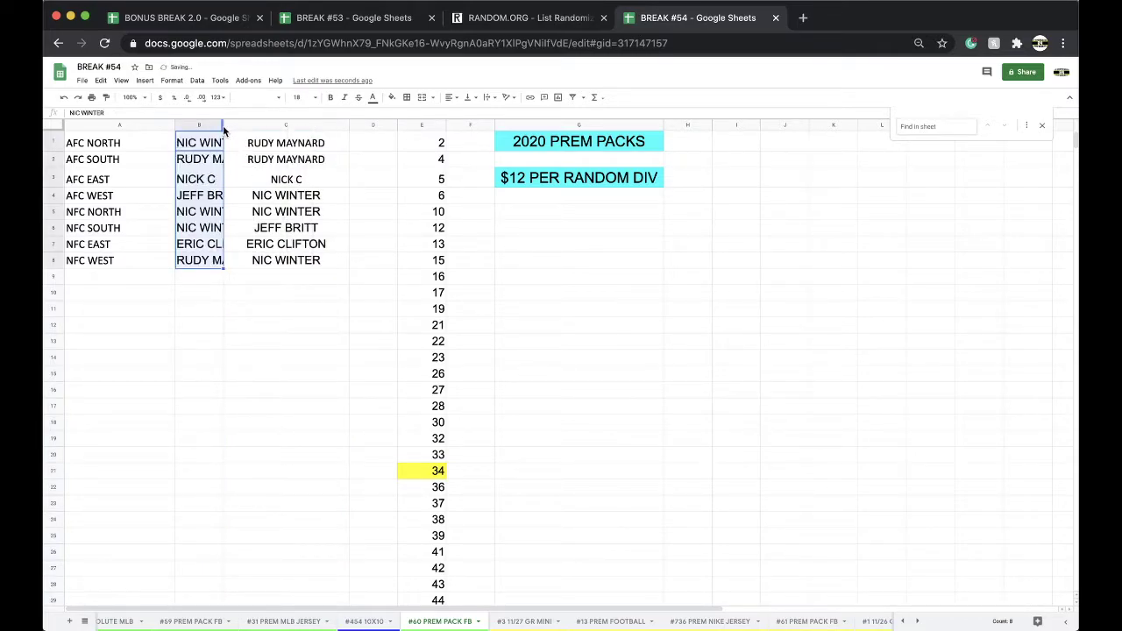
double_click(223, 125)
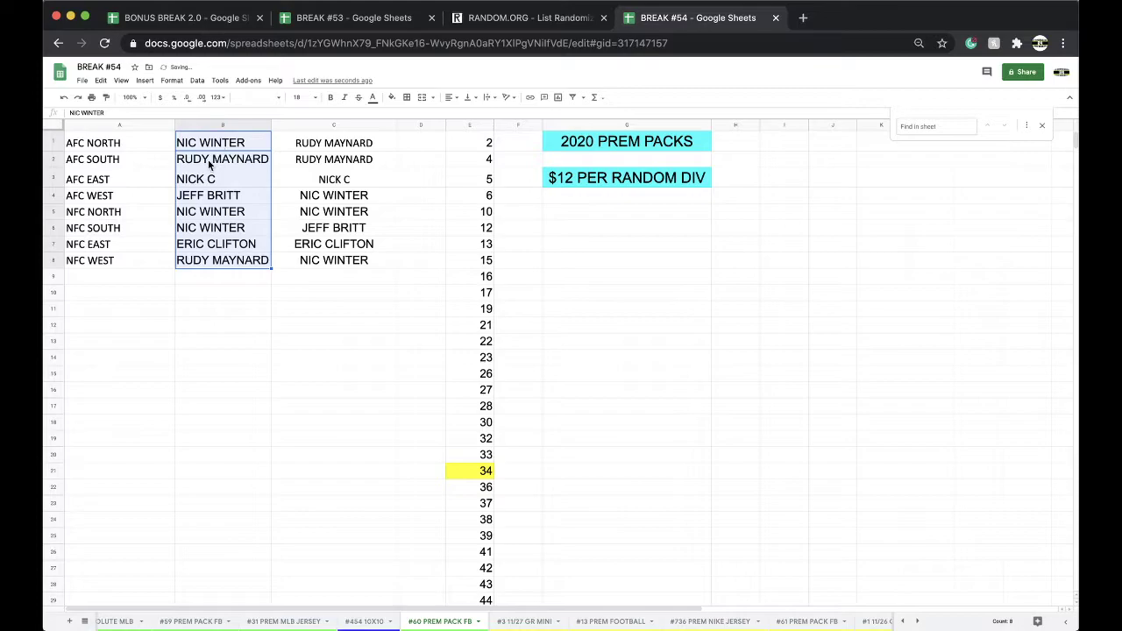
click(207, 160)
click(208, 181)
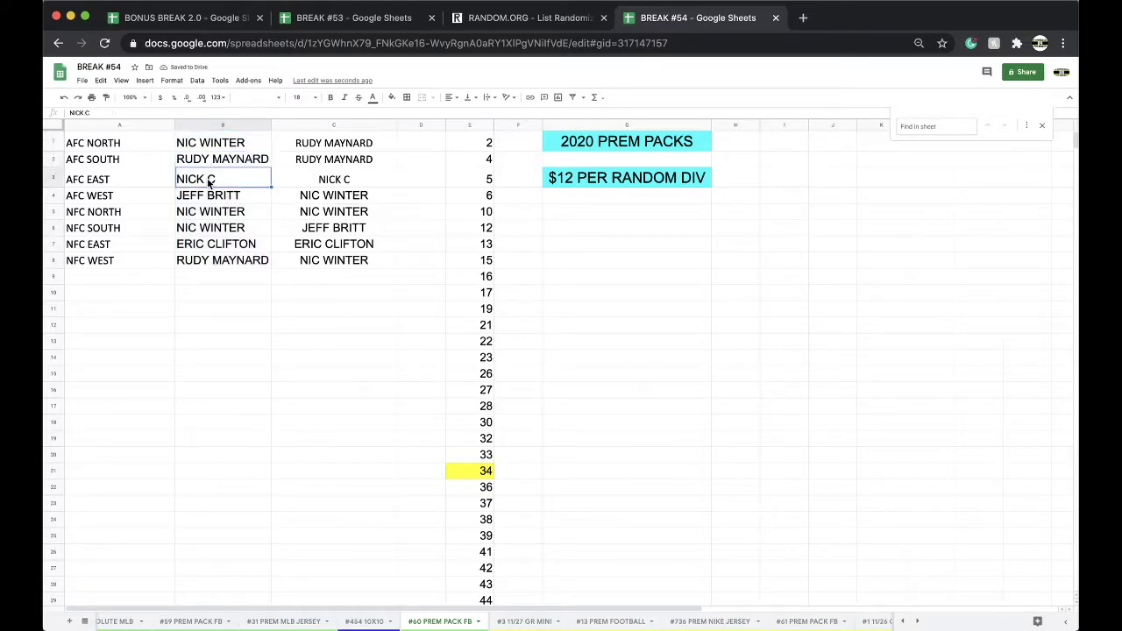
click(219, 200)
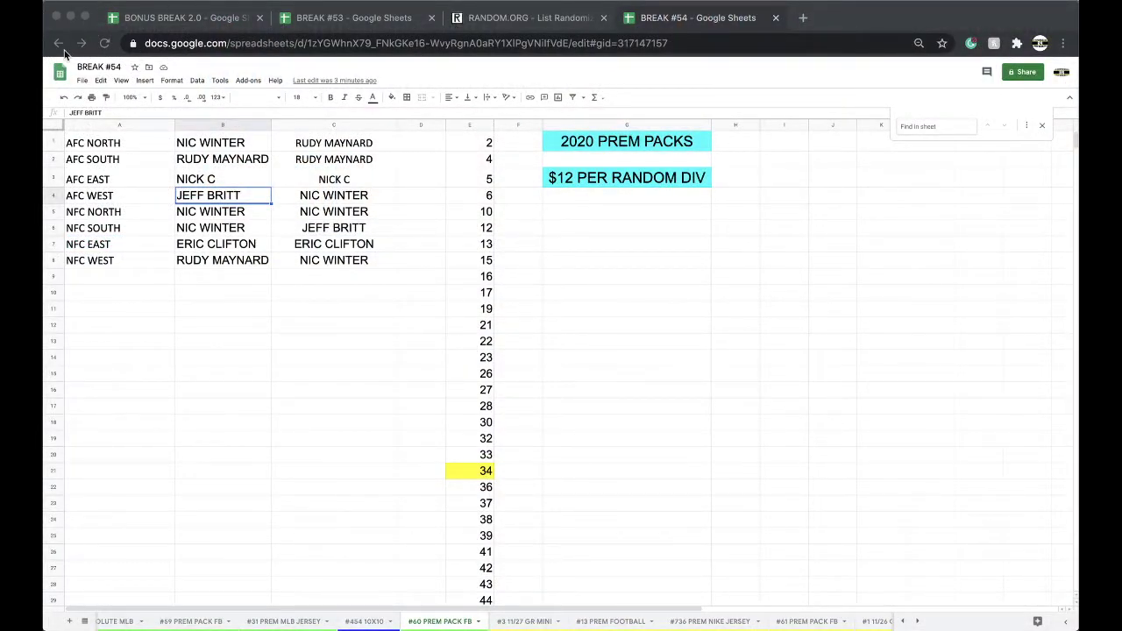
Fill the cell with the name assigned to NFC WEST in column B with red.
click(222, 261)
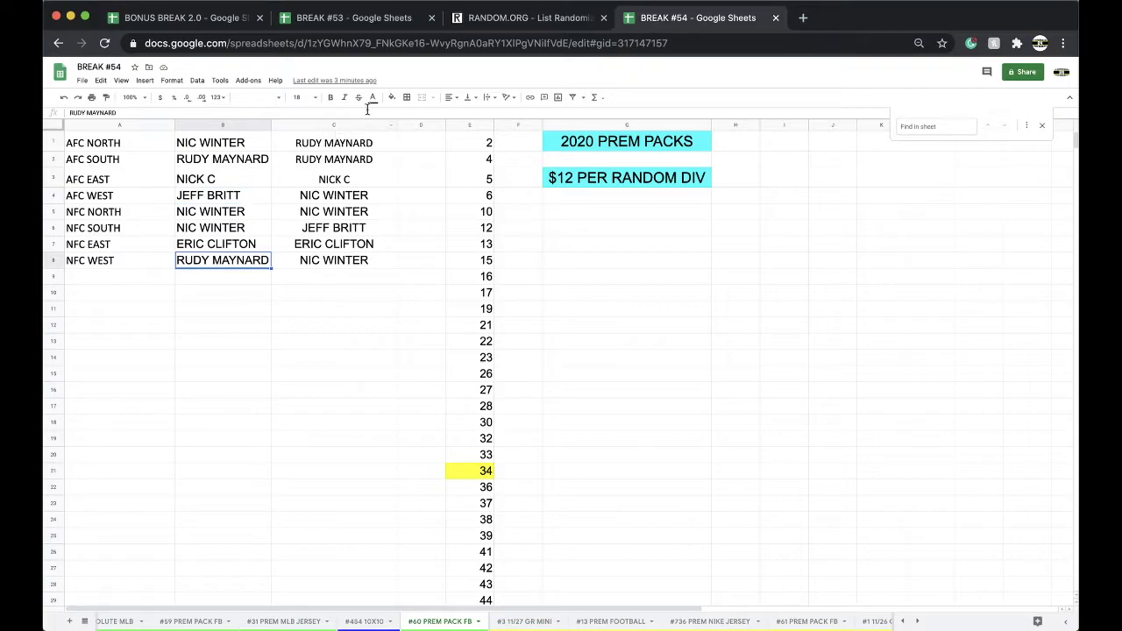
click(391, 97)
click(405, 140)
Copy the eight participant names in column C and paste them into a fresh RANDOM.ORG List Randomizer form.
drag(363, 143, 336, 264)
key(super+c)
click(517, 18)
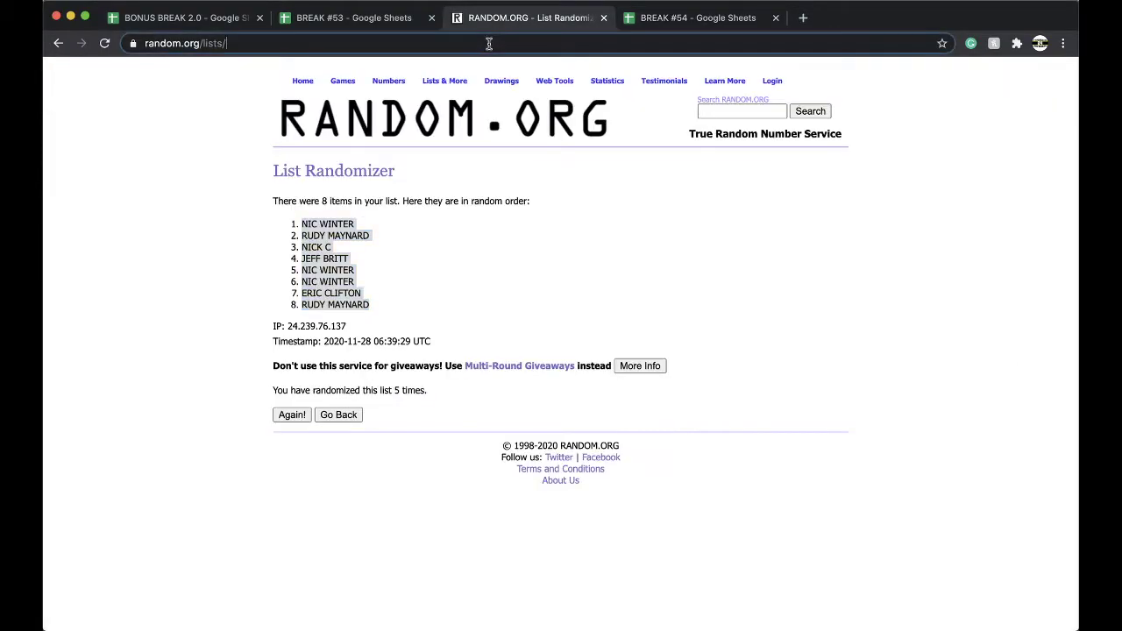
click(342, 365)
key(super+v)
Randomize the pasted participant names five times.
click(287, 504)
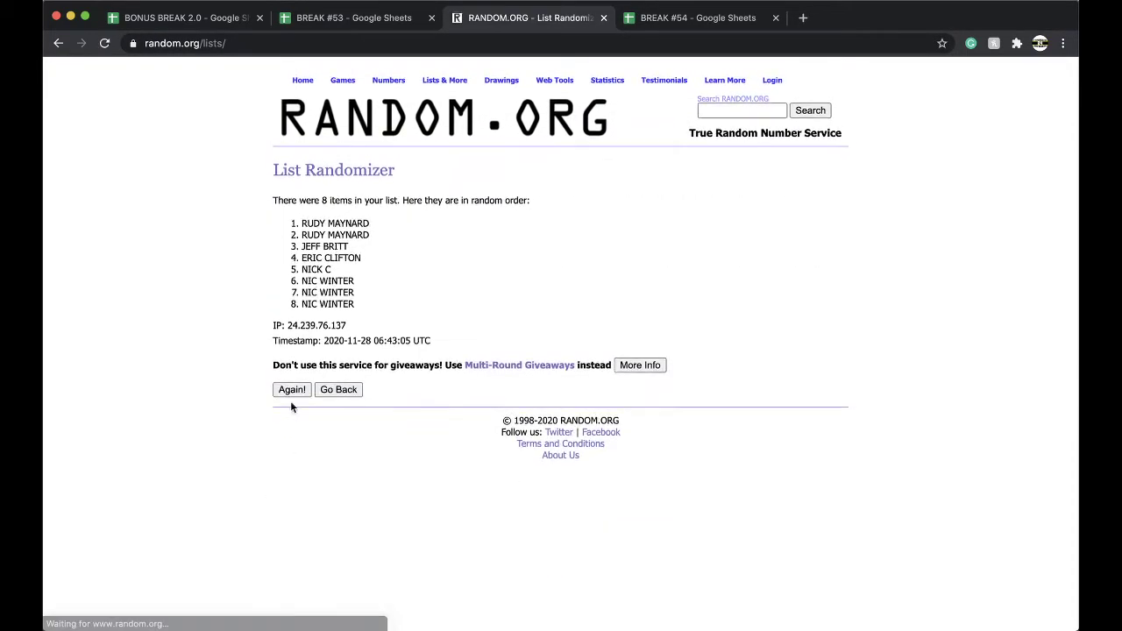
click(283, 392)
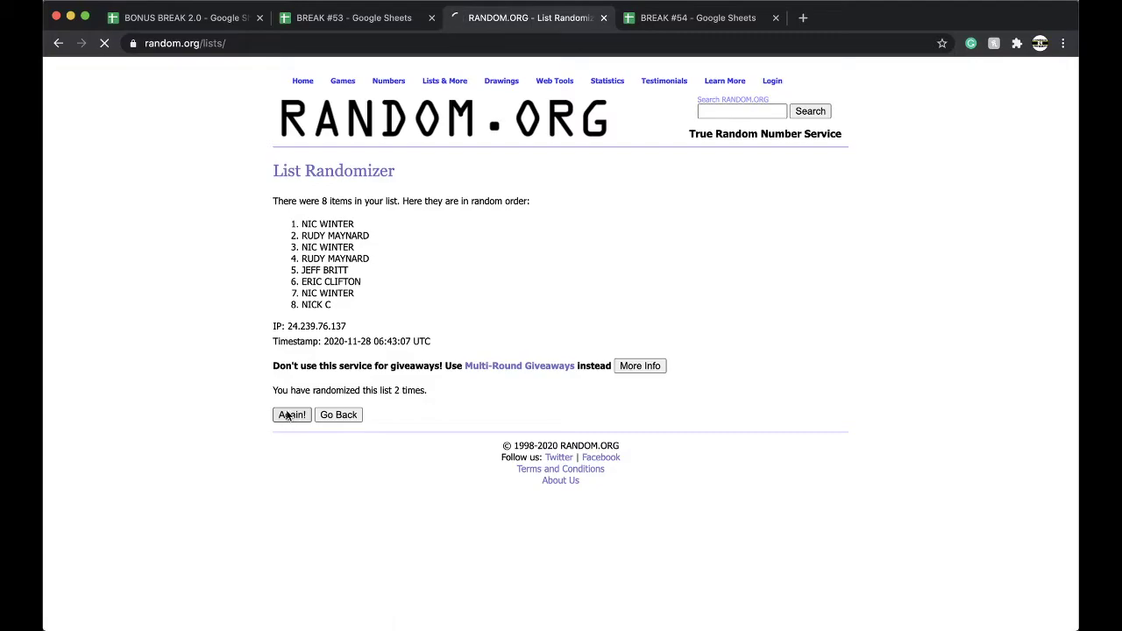
click(286, 415)
click(286, 415)
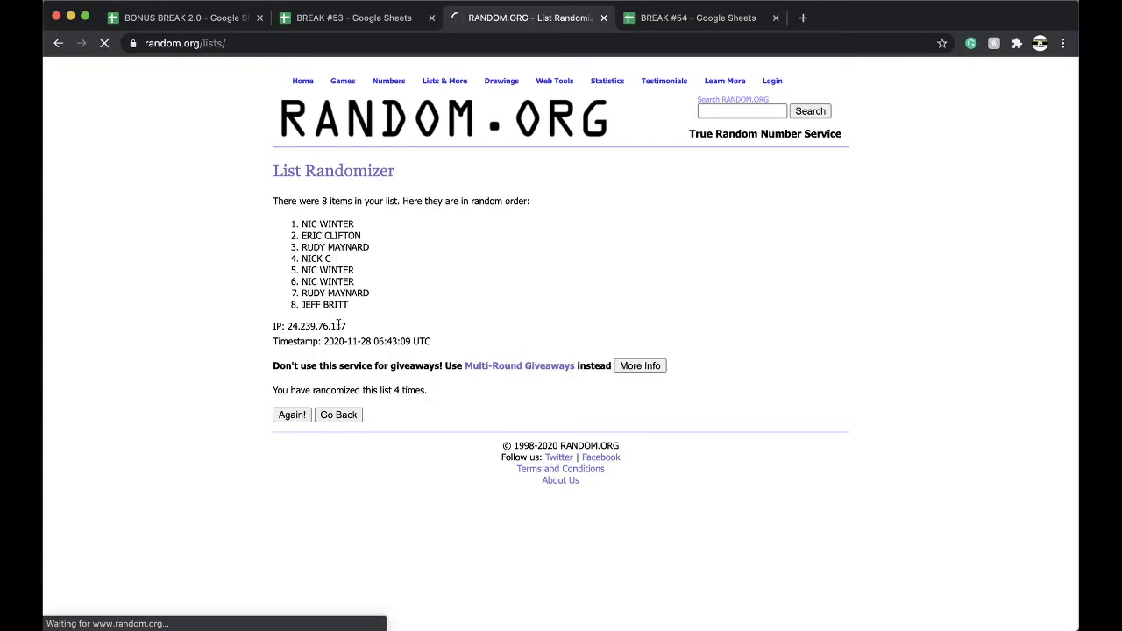
Copy the first name in the randomized list and, in BREAK #54, move the #60 PREM PACK FB sheet ahead of #454 10X10.
triple_click(316, 224)
key(super+c)
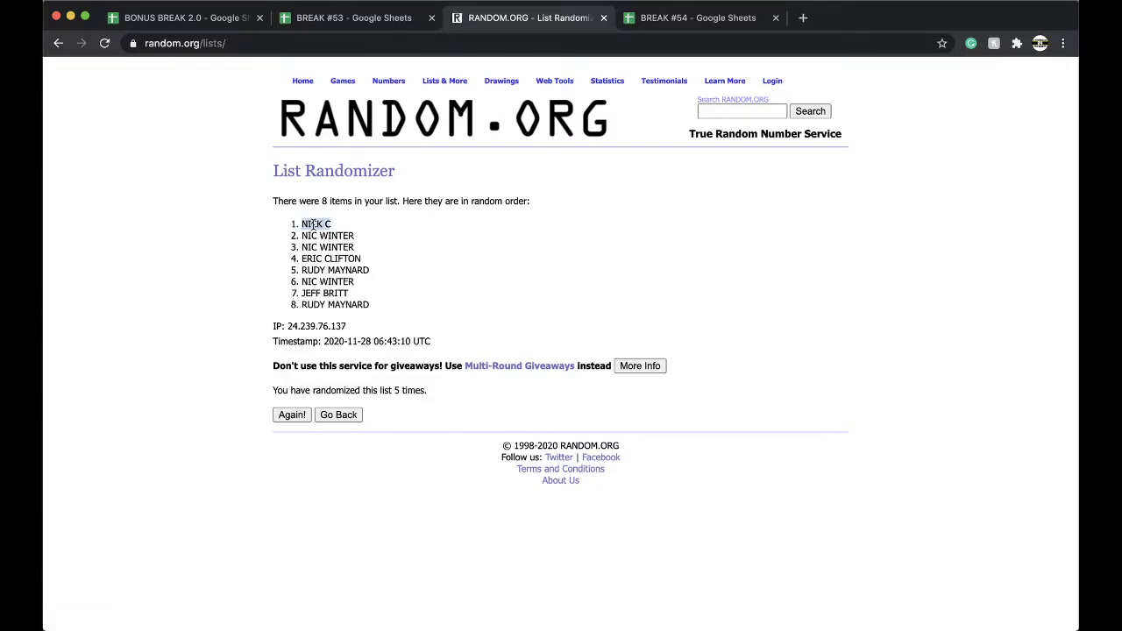
click(653, 18)
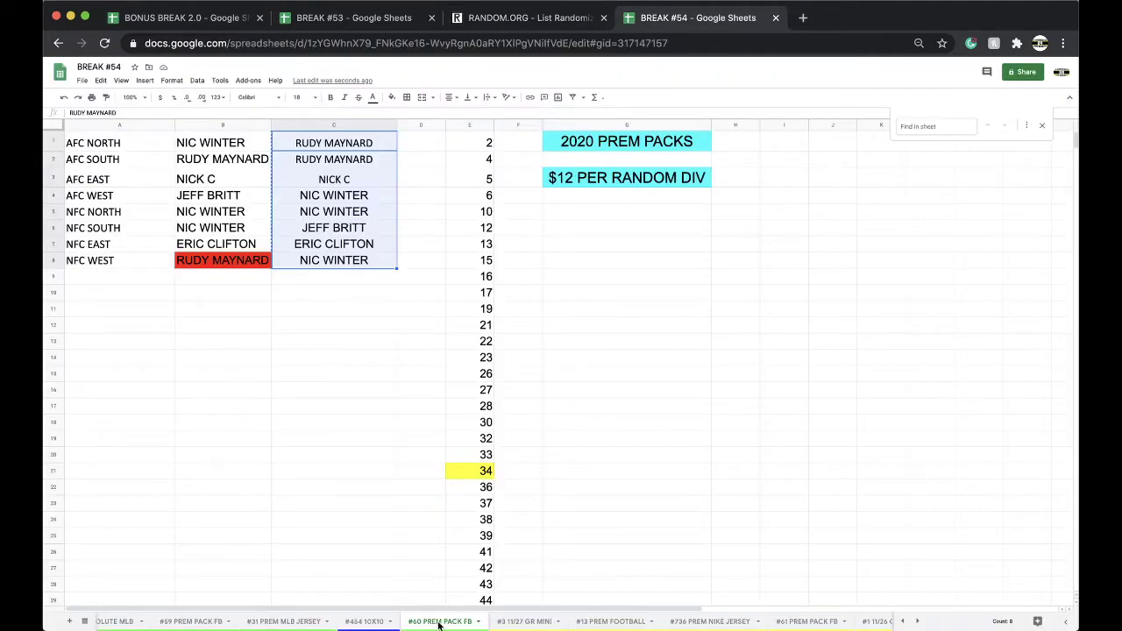
click(508, 621)
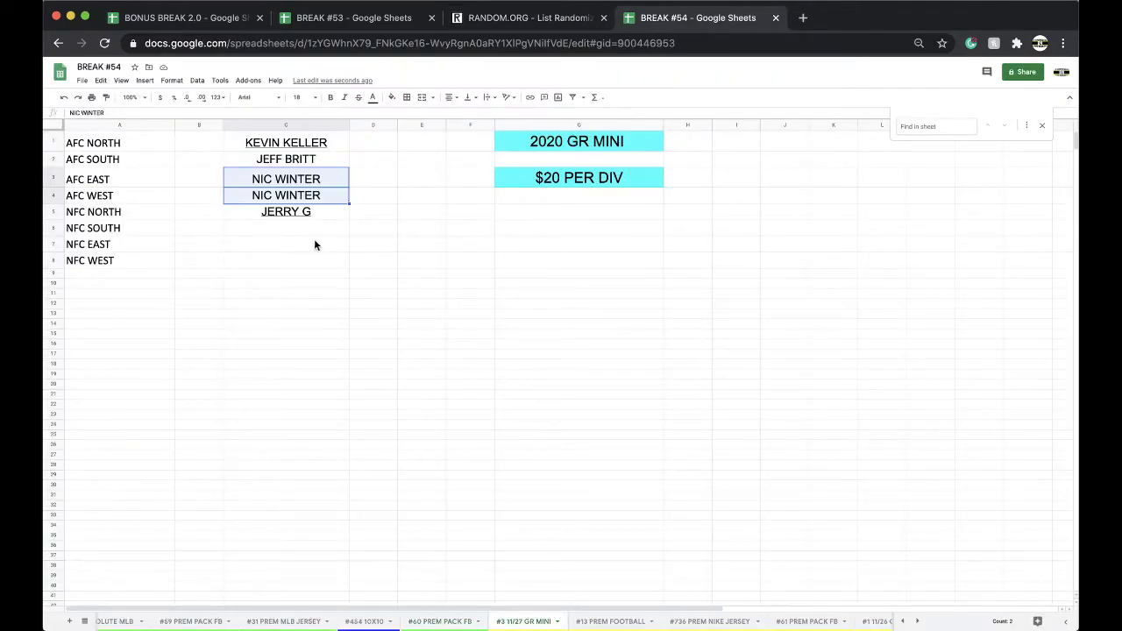
drag(440, 622, 353, 620)
In BONUS BREAK 2.0, paste the copied name as values only beside New England Patriots on the #248 BONUS FOOTBALL sheet.
click(216, 20)
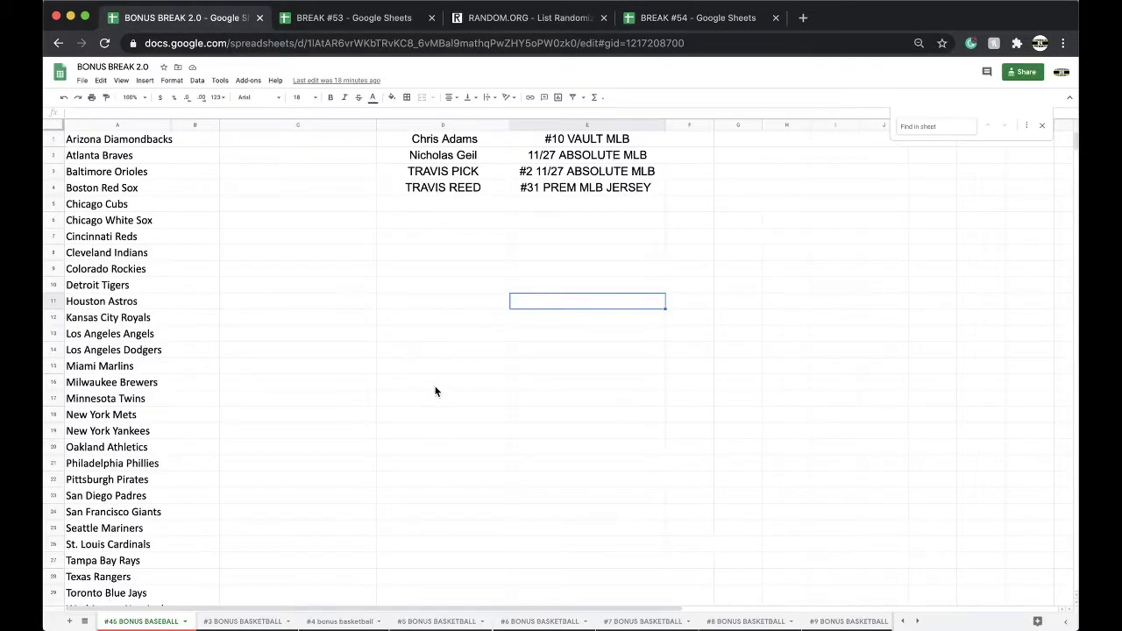
click(84, 620)
scroll(112, 599, down, 10)
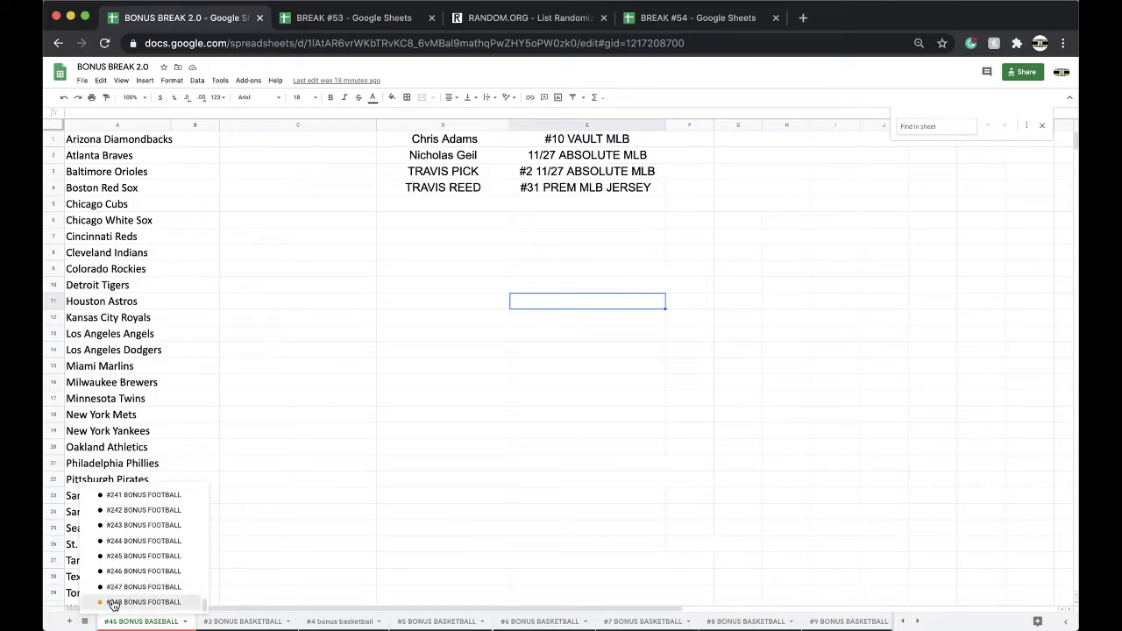
click(112, 603)
key(super+v)
click(403, 479)
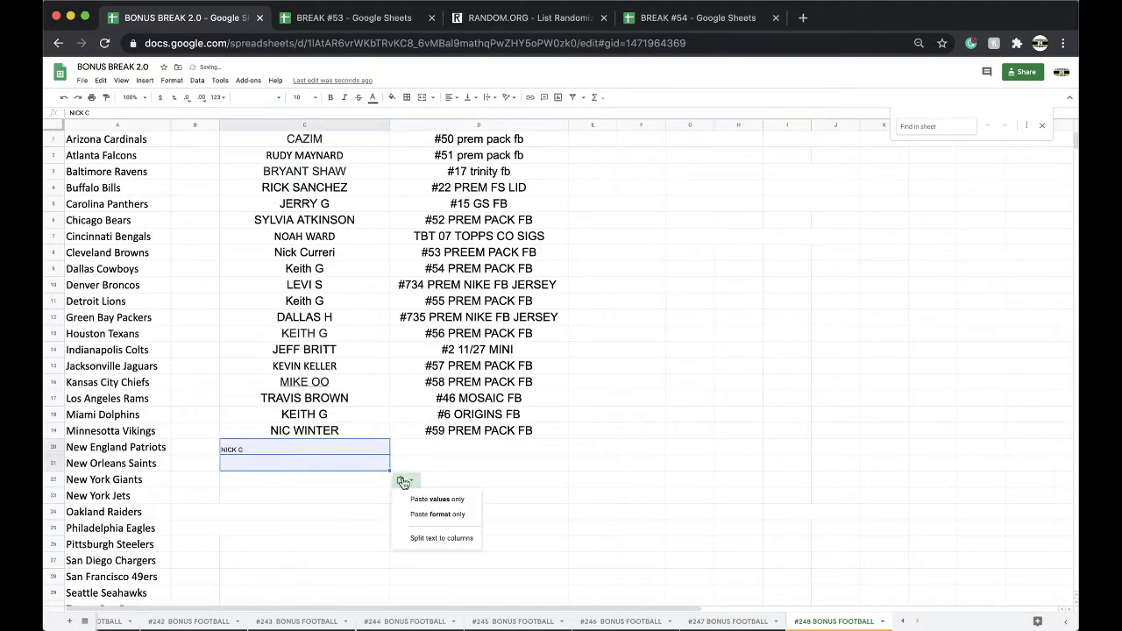
click(436, 498)
Copy the Minnesota Vikings row's break label into the New England Patriots row and change it to #60 PREM PACK FB.
click(449, 433)
key(super+c)
click(438, 449)
key(super+v)
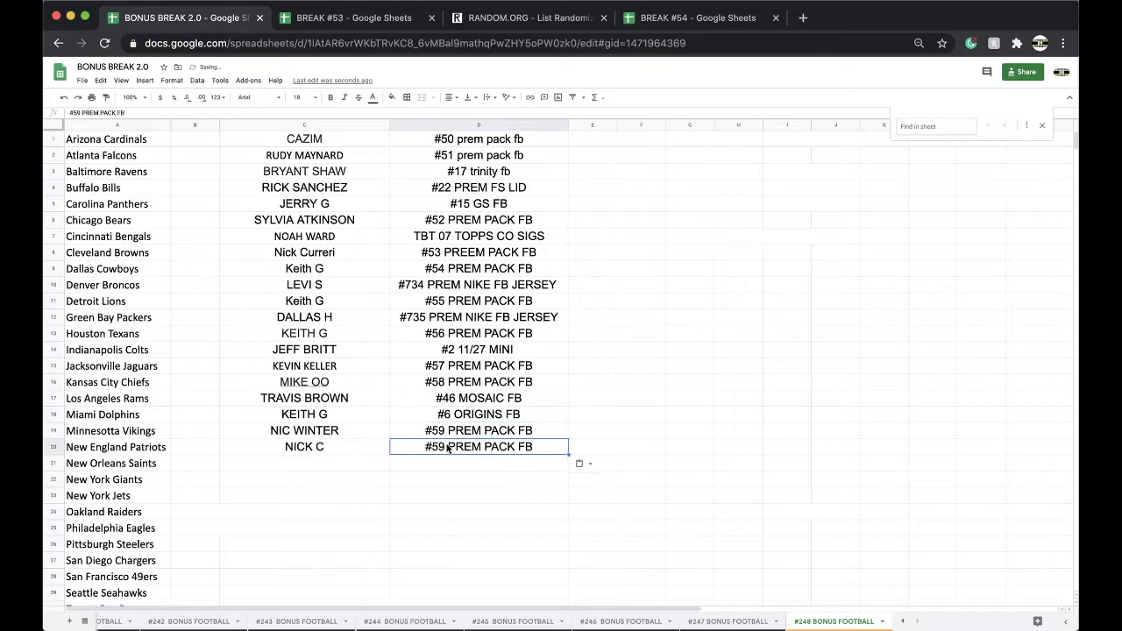
double_click(438, 450)
key(BackSpace)
key(BackSpace)
text(60)
click(451, 499)
Return to the BREAK #54 spreadsheet and open its #3 11/27 GR MINI sheet.
click(399, 19)
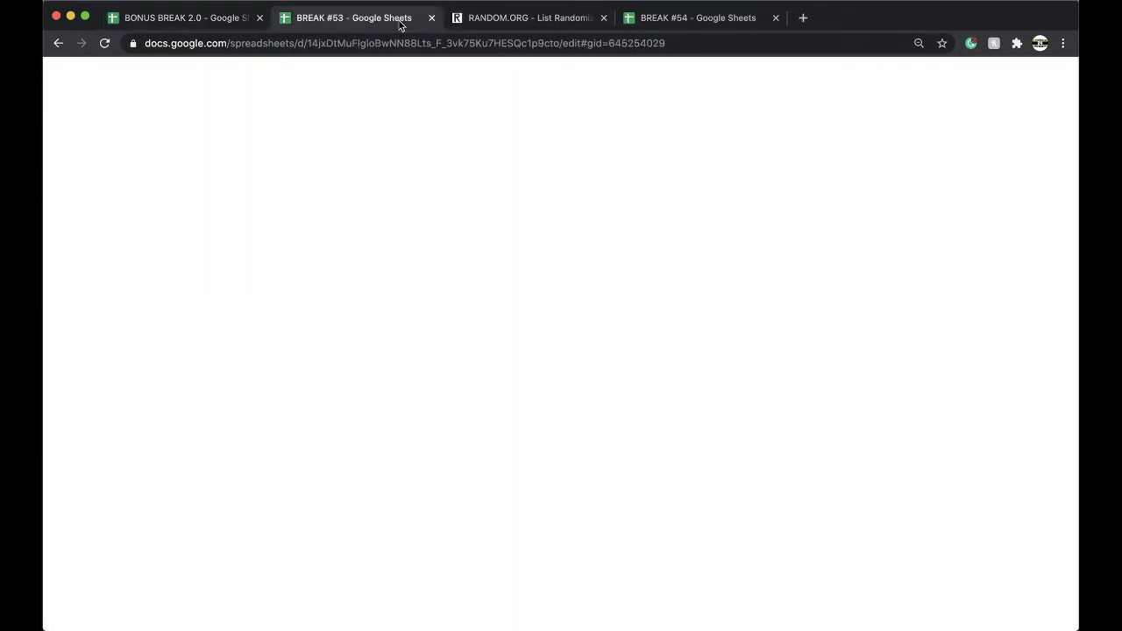
click(648, 17)
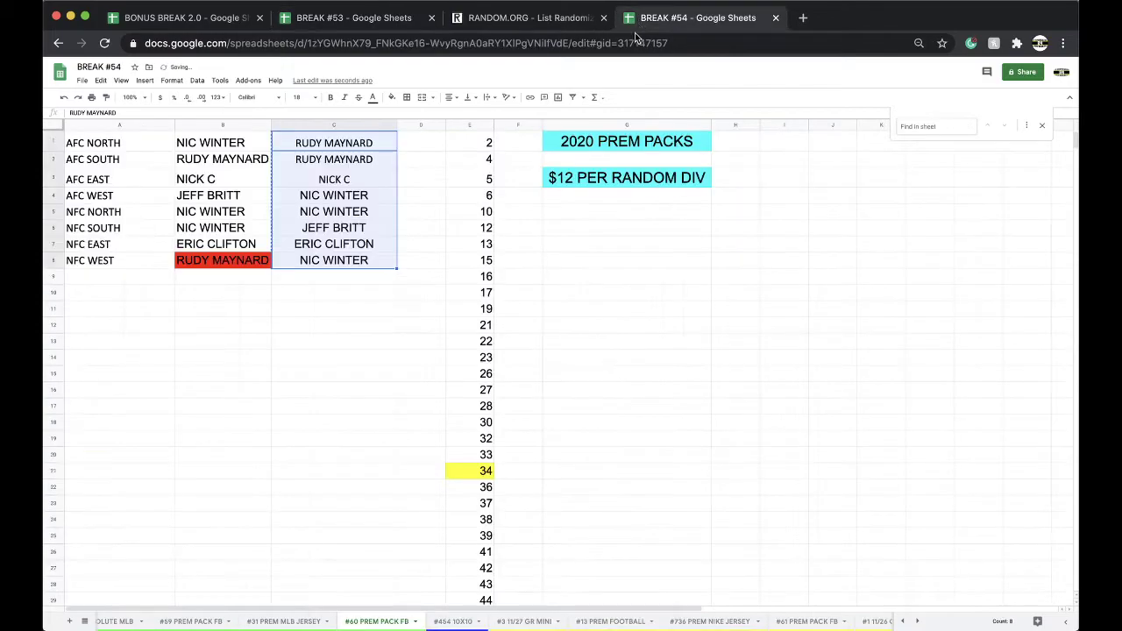
click(403, 410)
click(524, 621)
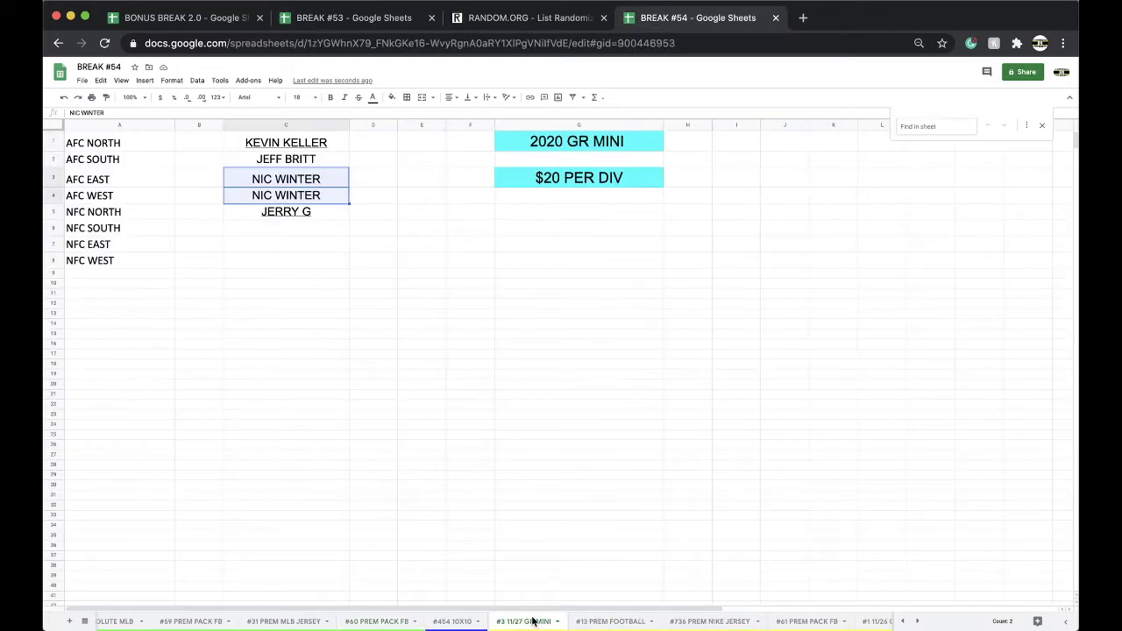